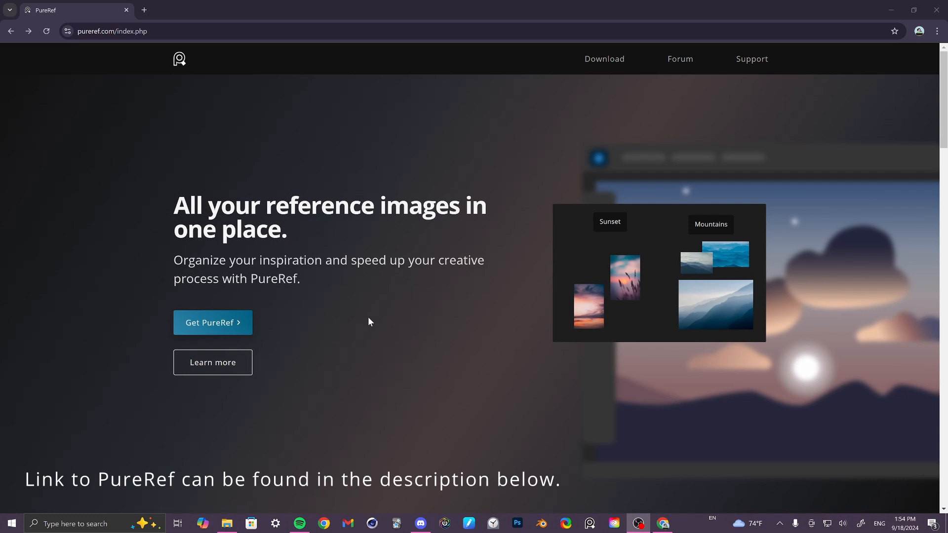
# Open the PureRef download page and review the Personal edition and Windows installer options down to the contribution amount
pyautogui.click(226, 325)
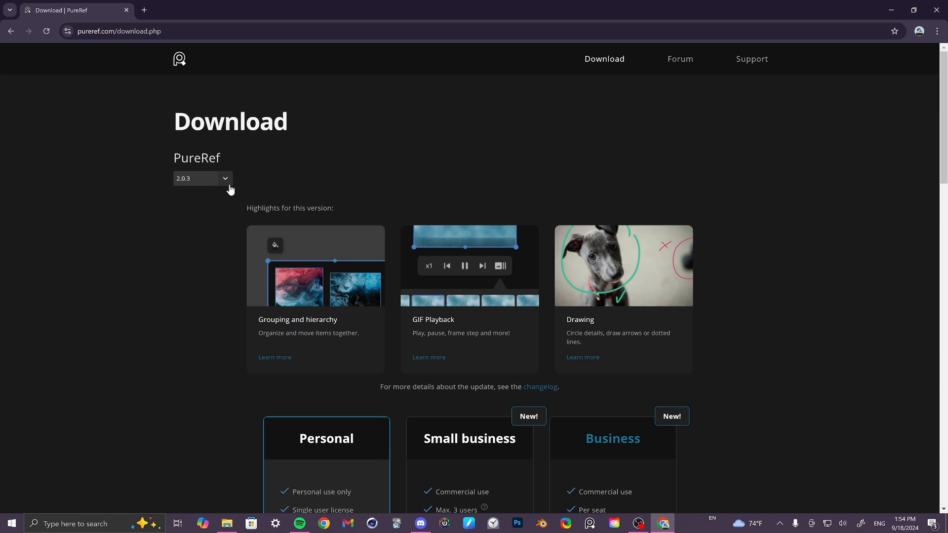
pyautogui.scroll(-4, 229, 190)
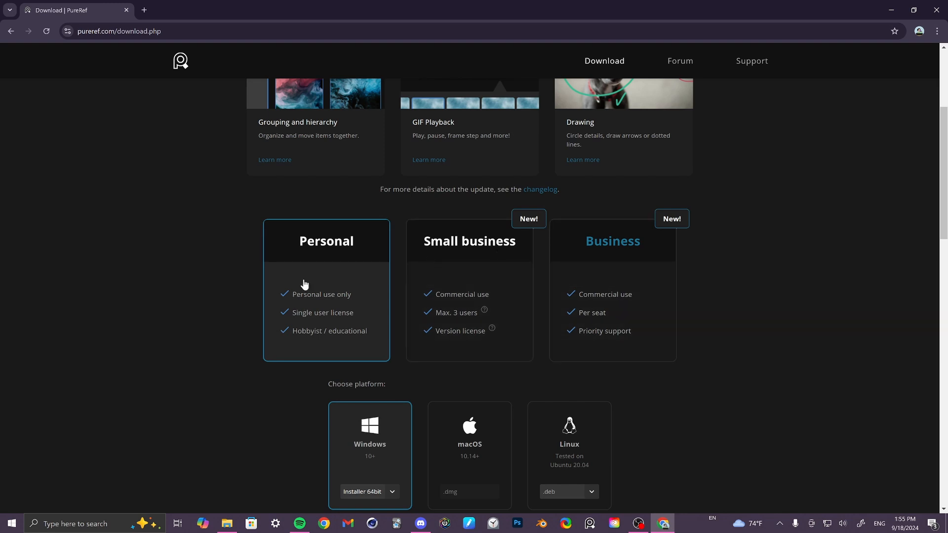
pyautogui.scroll(-2, 207, 301)
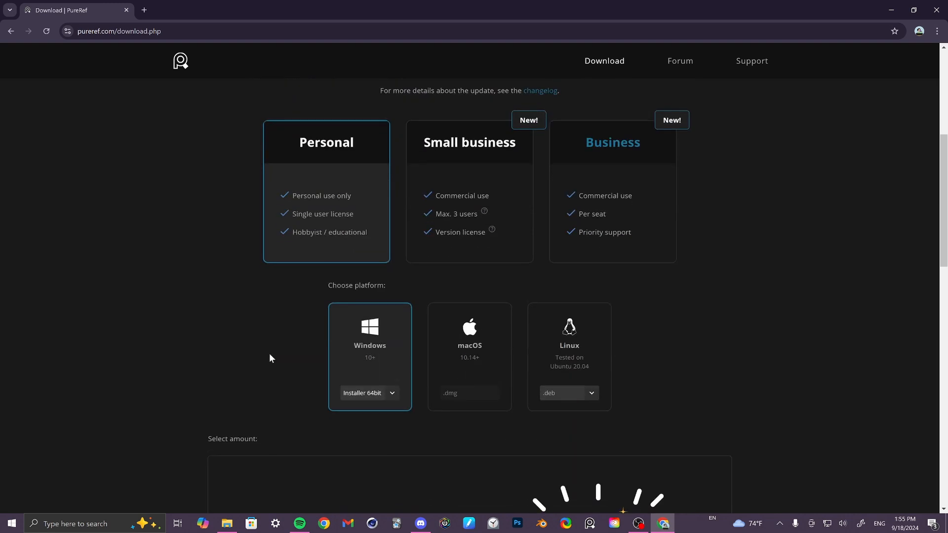
pyautogui.scroll(-5, 269, 301)
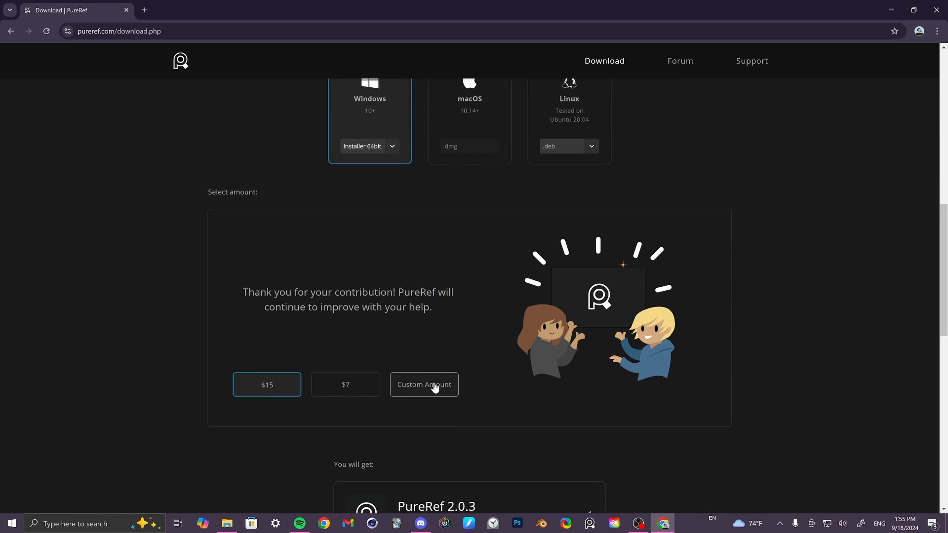
# Set a custom contribution amount of $0 for the PureRef download
pyautogui.click(435, 388)
pyautogui.write('20')
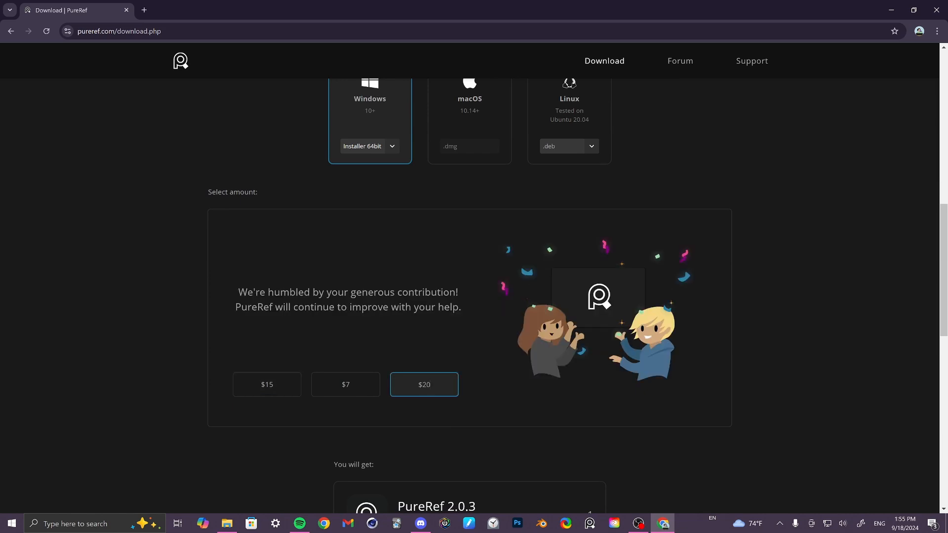
pyautogui.press('BackSpace')
pyautogui.press('BackSpace')
pyautogui.write('0')
pyautogui.scroll(-3, 769, 411)
pyautogui.scroll(-1, 759, 385)
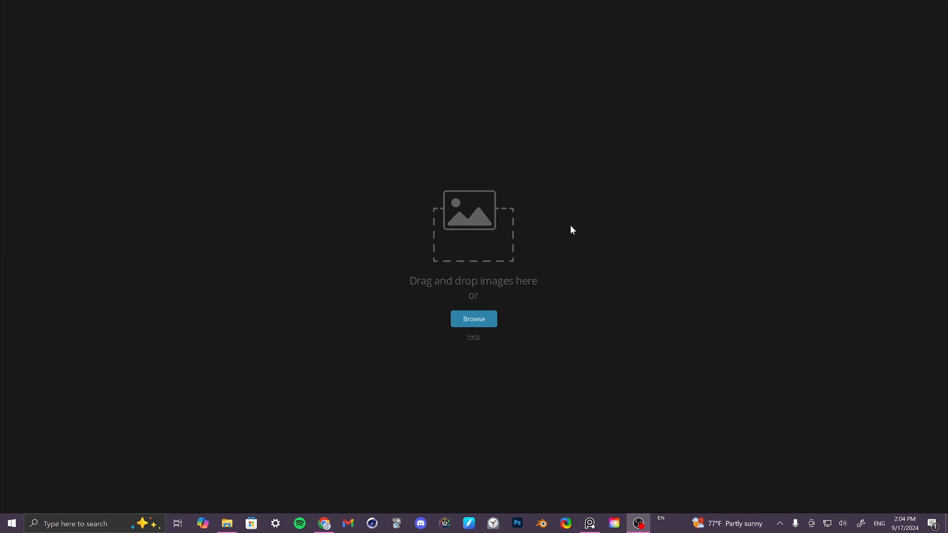
# Add a note to the empty PureRef canvas and paste the copied duck-and-cow story script into it
pyautogui.rightClick(552, 198)
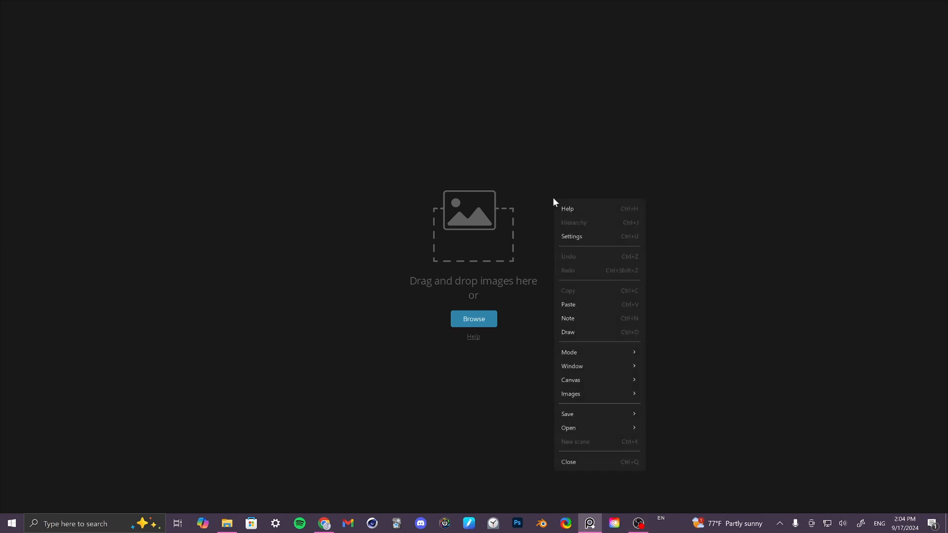
pyautogui.click(617, 321)
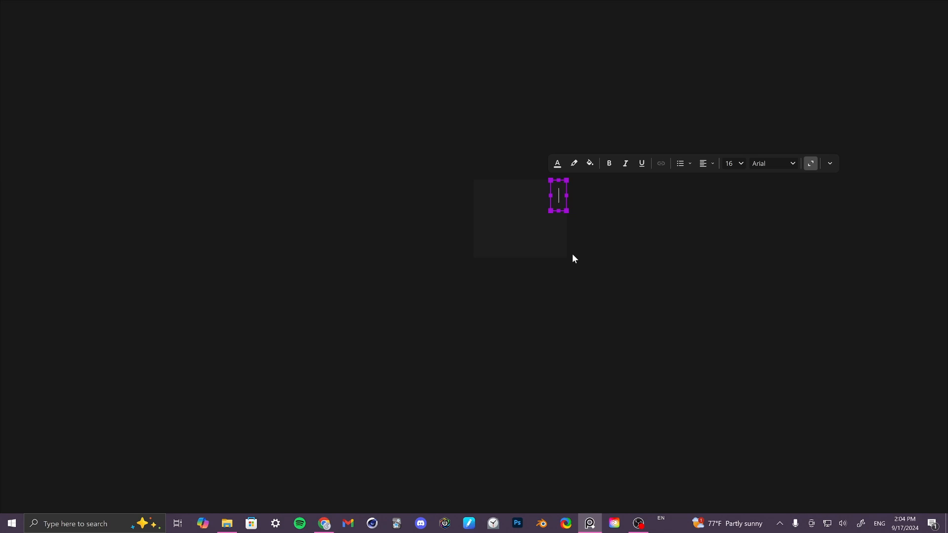
pyautogui.hotkey('ctrl', 'v')
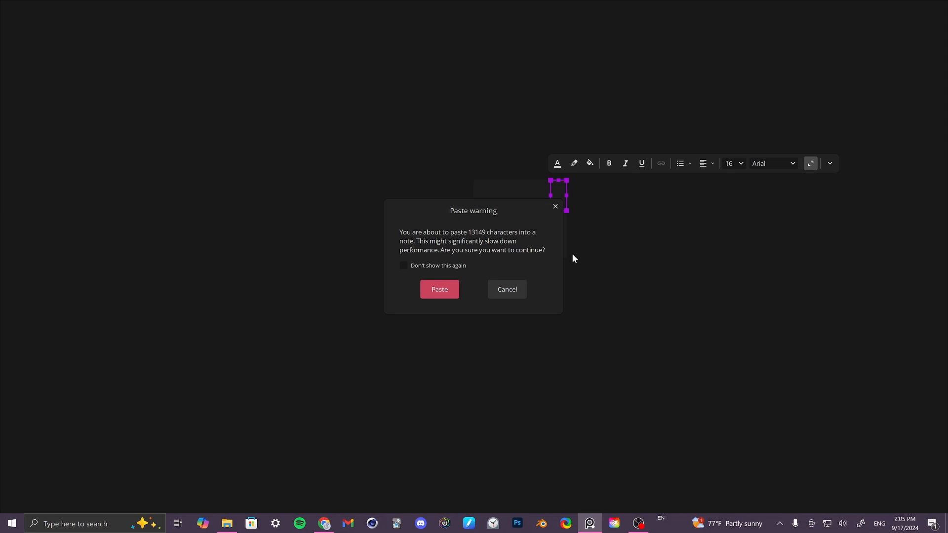
pyautogui.click(441, 289)
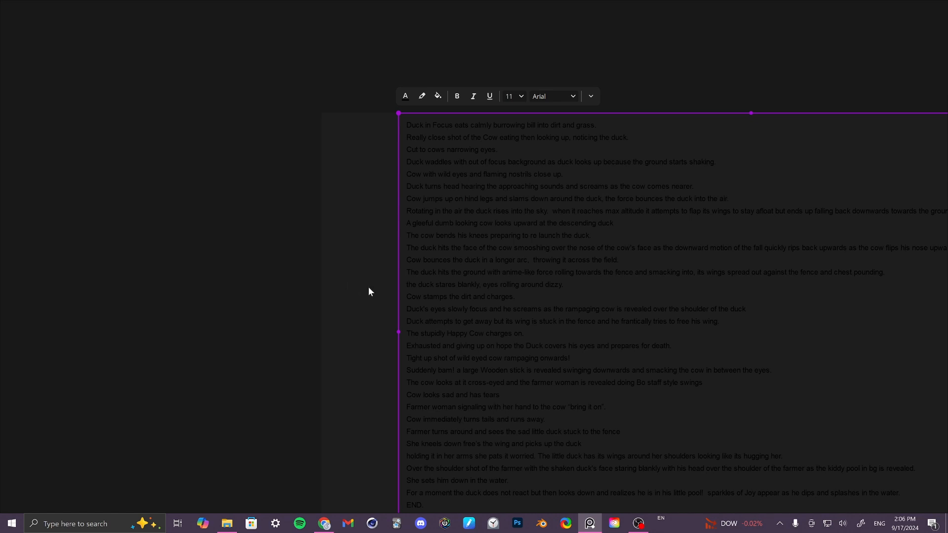
# Change the color of all the text in the script note to white (FFFFFF)
pyautogui.moveTo(370, 287); pyautogui.dragTo(203, 220)
pyautogui.scroll(3, 378, 254)
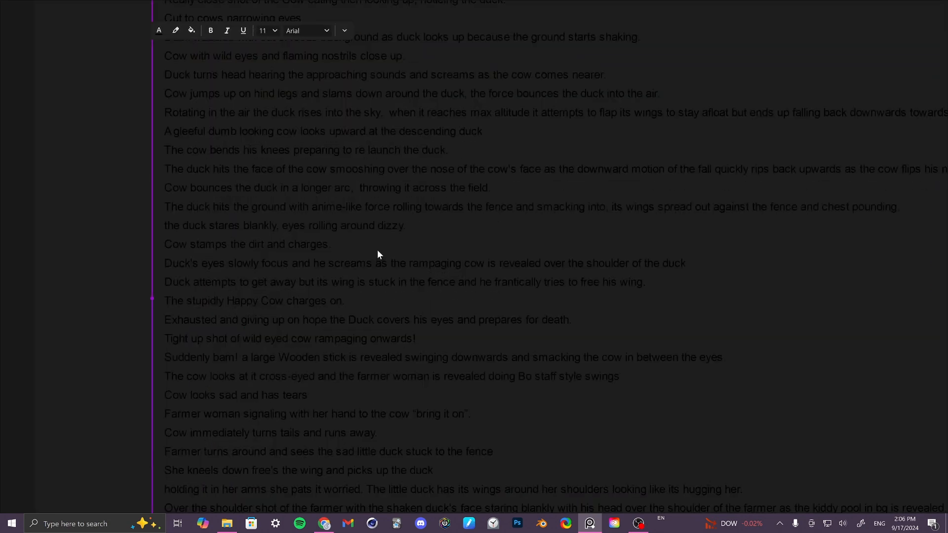
pyautogui.scroll(-3, 377, 249)
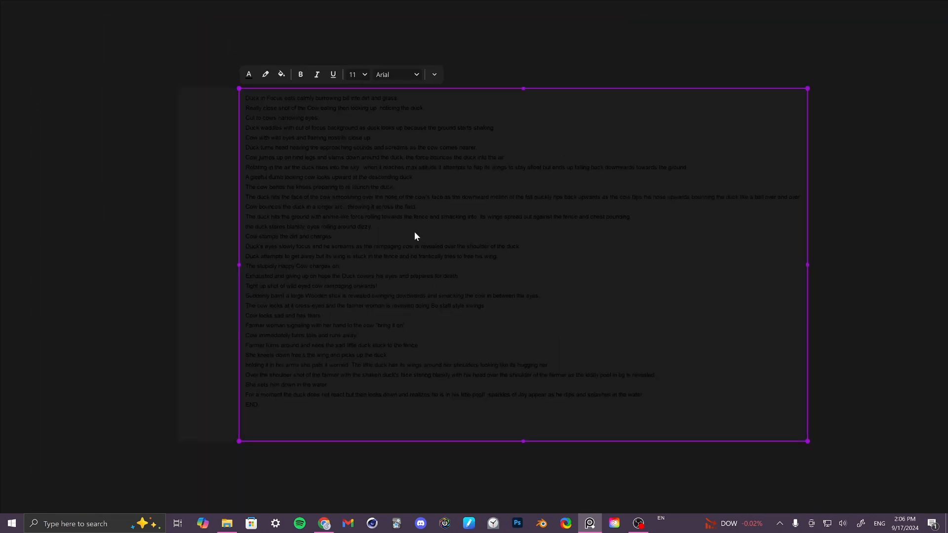
pyautogui.doubleClick(273, 397)
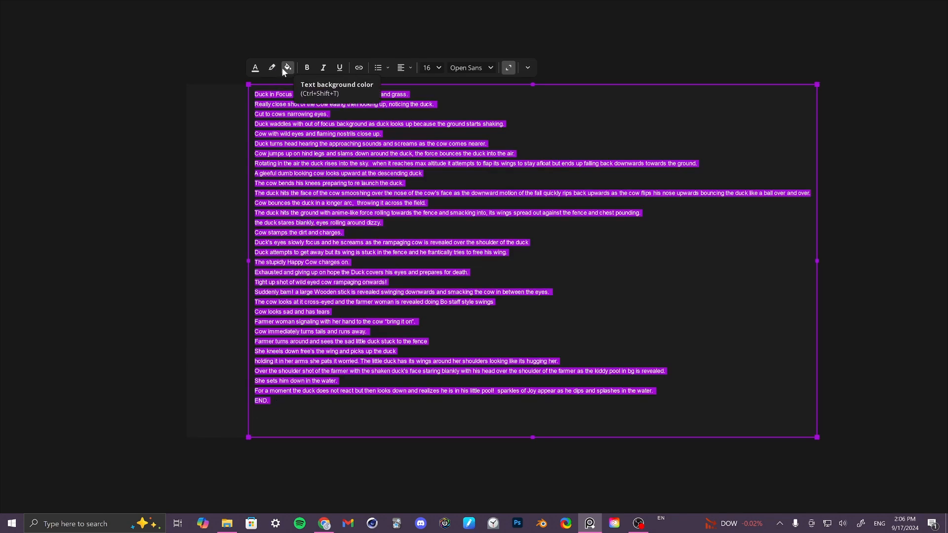
pyautogui.click(257, 67)
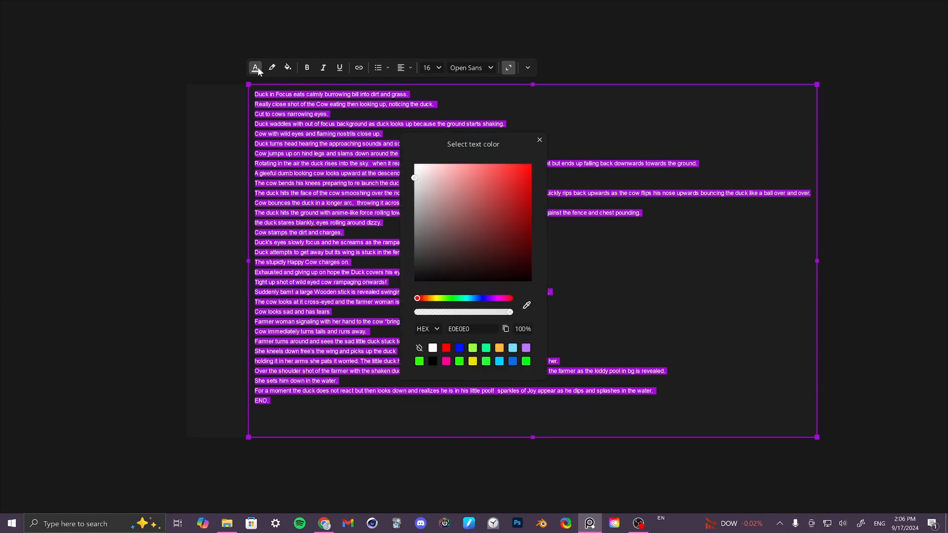
pyautogui.moveTo(436, 197); pyautogui.dragTo(415, 164)
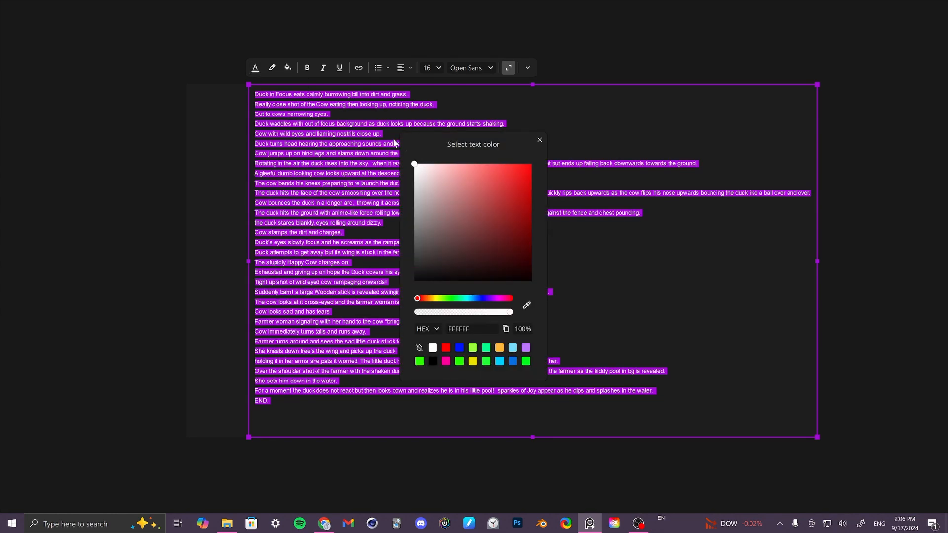
pyautogui.click(539, 142)
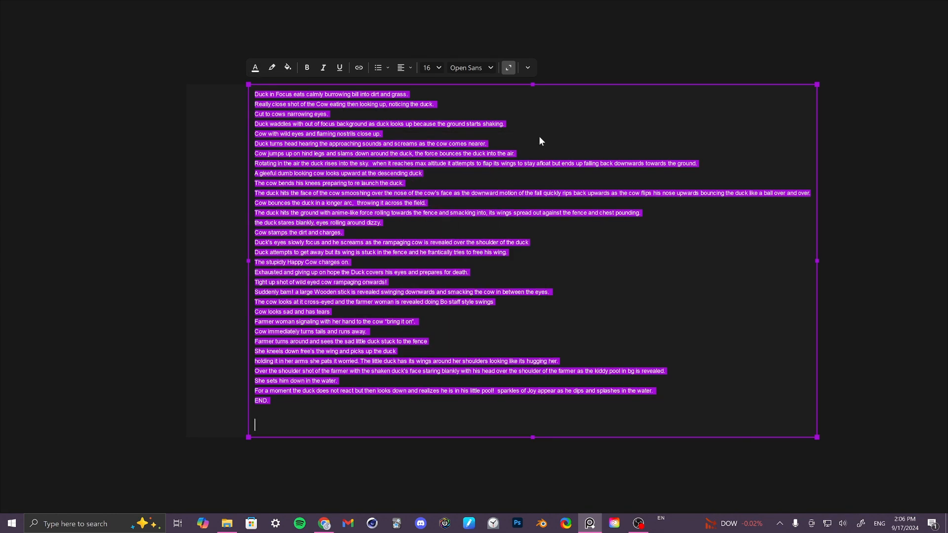
pyautogui.click(856, 378)
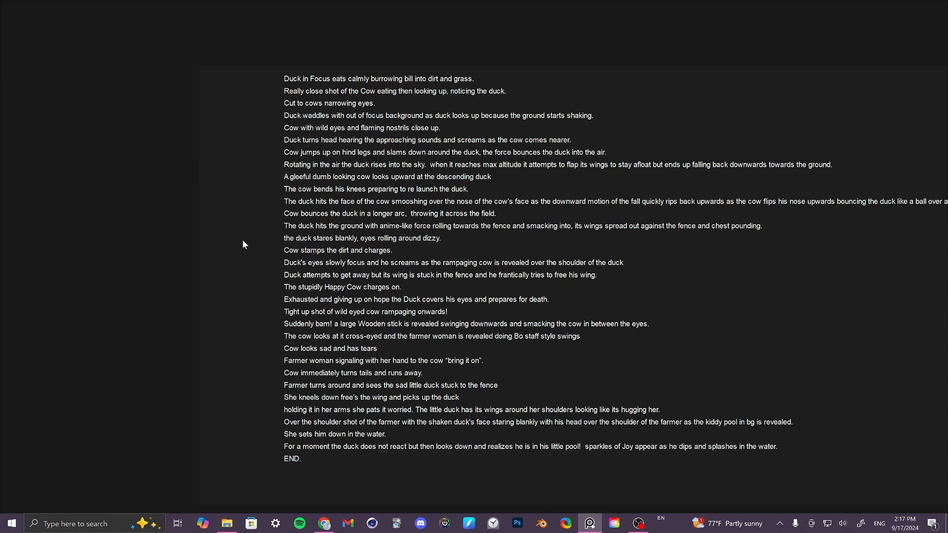
# Start drawing mode on the canvas and set the pen color to blue, 0088FF
pyautogui.rightClick(233, 150)
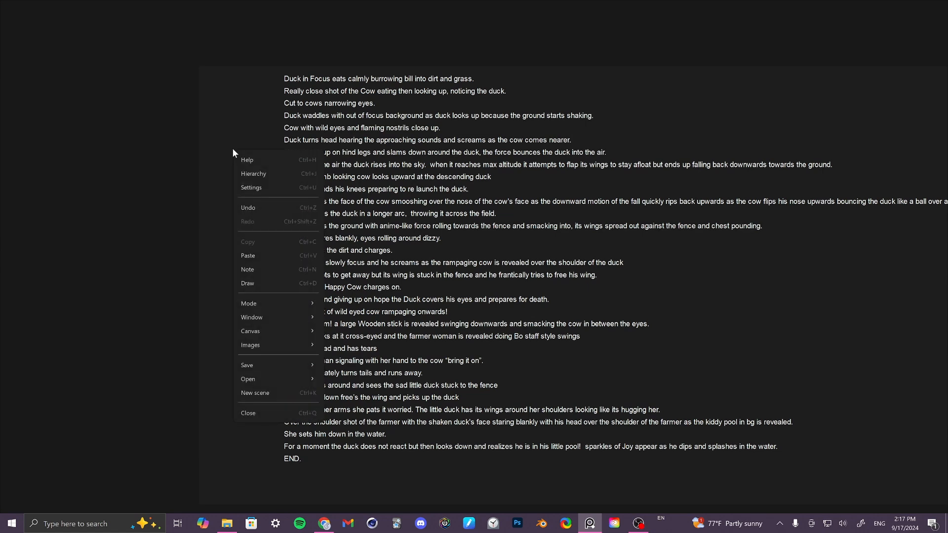
pyautogui.click(260, 282)
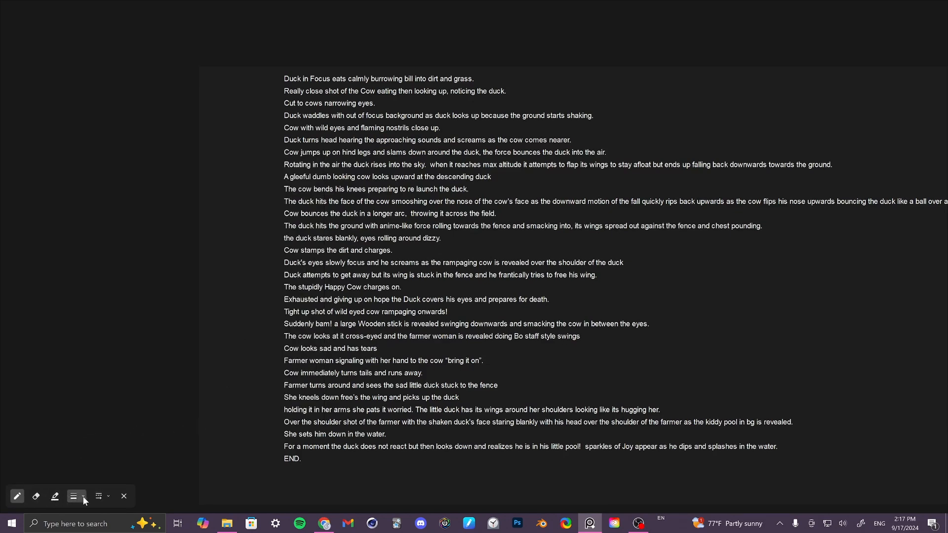
pyautogui.click(55, 498)
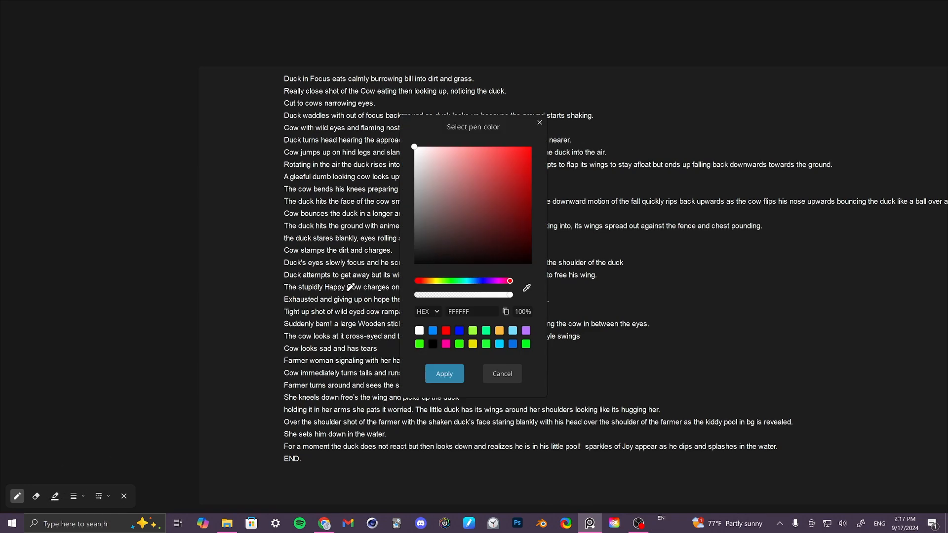
pyautogui.click(488, 282)
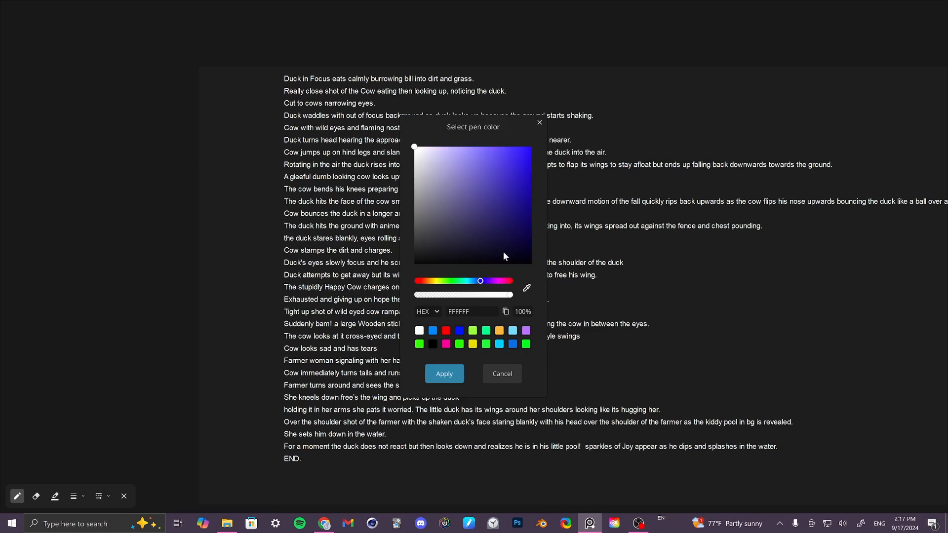
pyautogui.click(474, 282)
pyautogui.moveTo(510, 194); pyautogui.dragTo(540, 131)
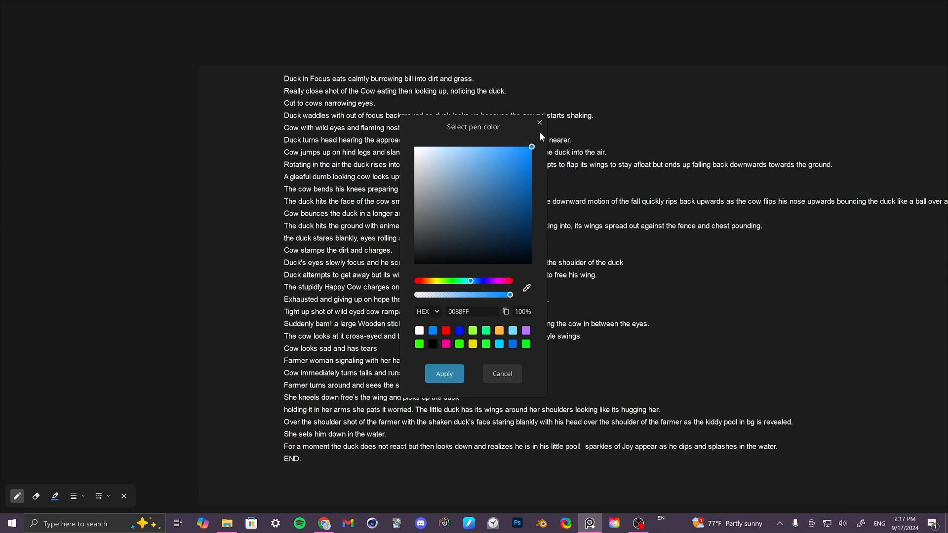
pyautogui.click(444, 374)
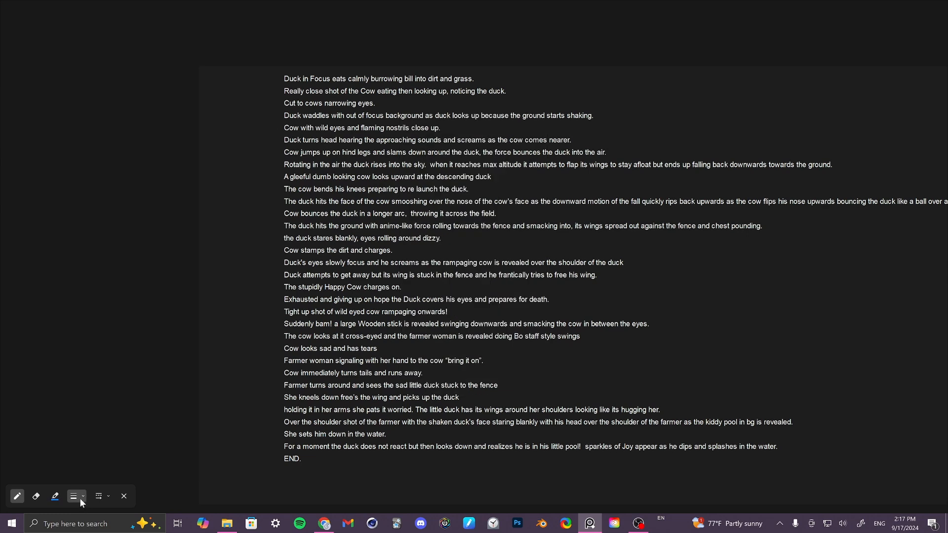
# Examine the pen's available line thicknesses and line styles
pyautogui.click(78, 496)
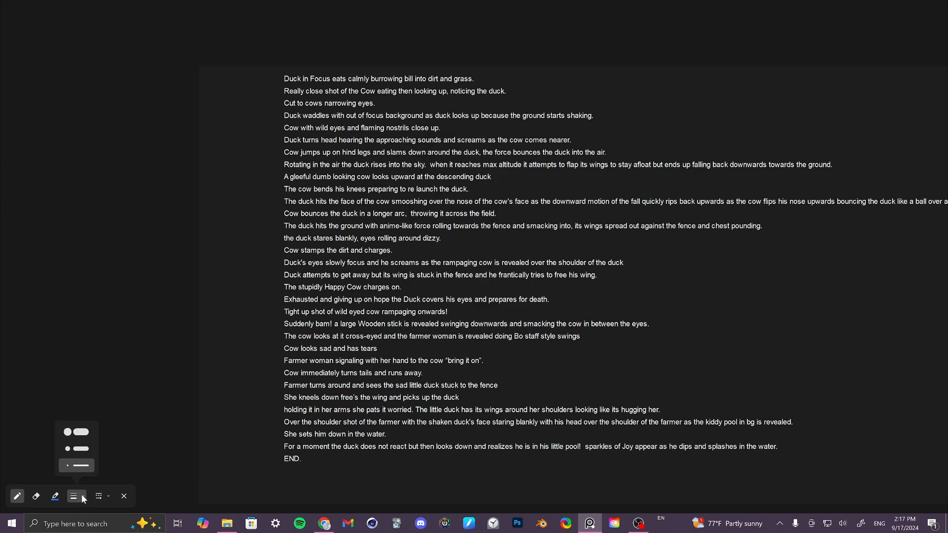
pyautogui.click(100, 495)
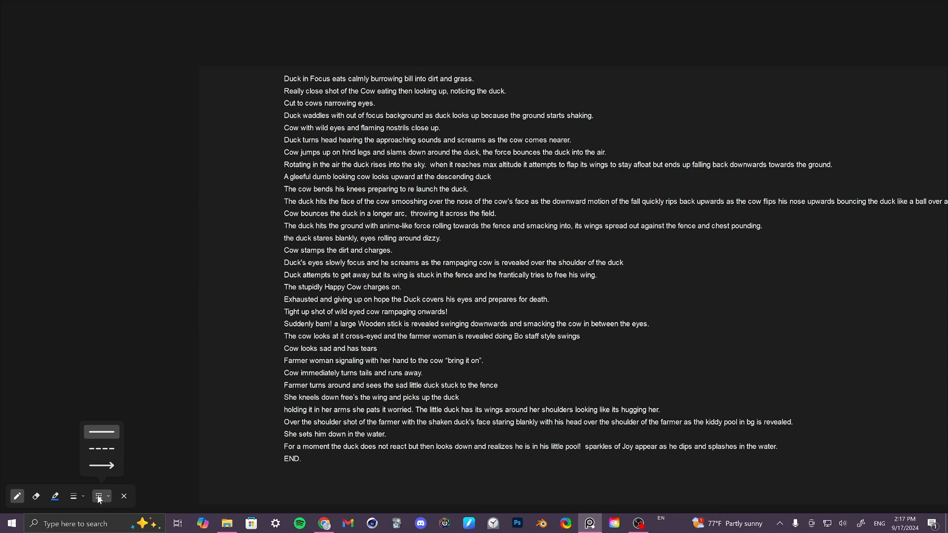
pyautogui.click(99, 497)
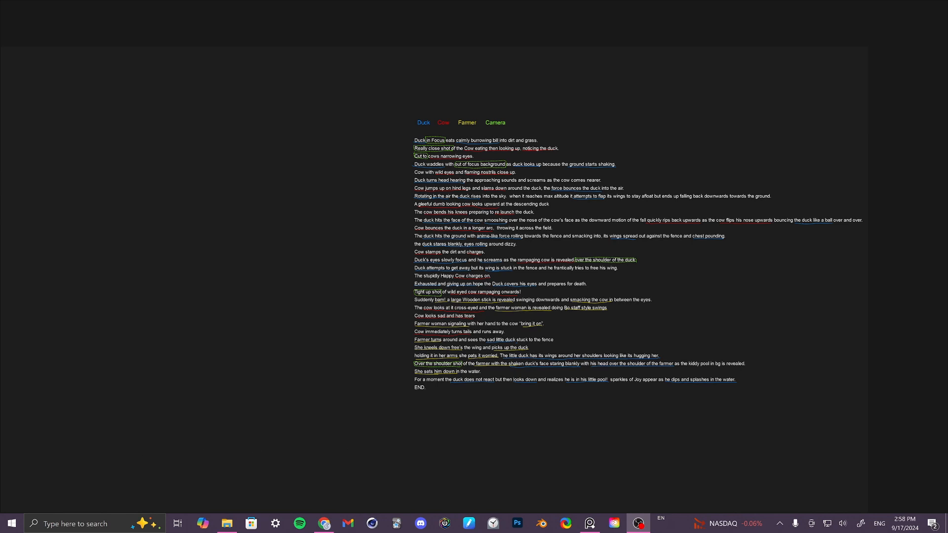
# Add the duck sketch image to the canvas and scale it down to a thumbnail beside the script
pyautogui.moveTo(341, 532)
pyautogui.mouseDown()
pyautogui.moveTo(324, 288)
pyautogui.moveTo(303, 268)
pyautogui.mouseUp()
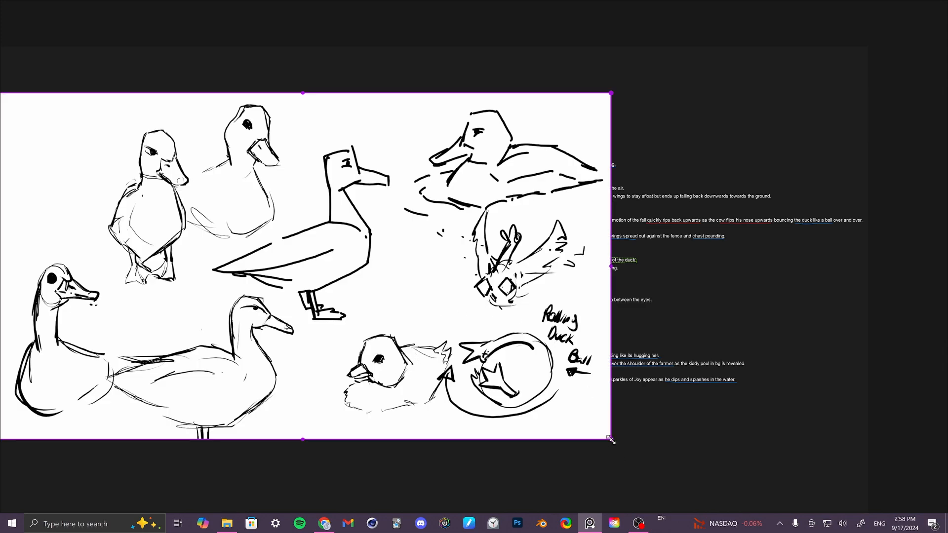
pyautogui.moveTo(611, 440)
pyautogui.mouseDown()
pyautogui.moveTo(595, 426)
pyautogui.moveTo(404, 382)
pyautogui.moveTo(233, 221)
pyautogui.moveTo(150, 182)
pyautogui.mouseUp()
pyautogui.moveTo(59, 144)
pyautogui.mouseDown()
pyautogui.moveTo(80, 162)
pyautogui.moveTo(206, 213)
pyautogui.moveTo(141, 179)
pyautogui.mouseUp()
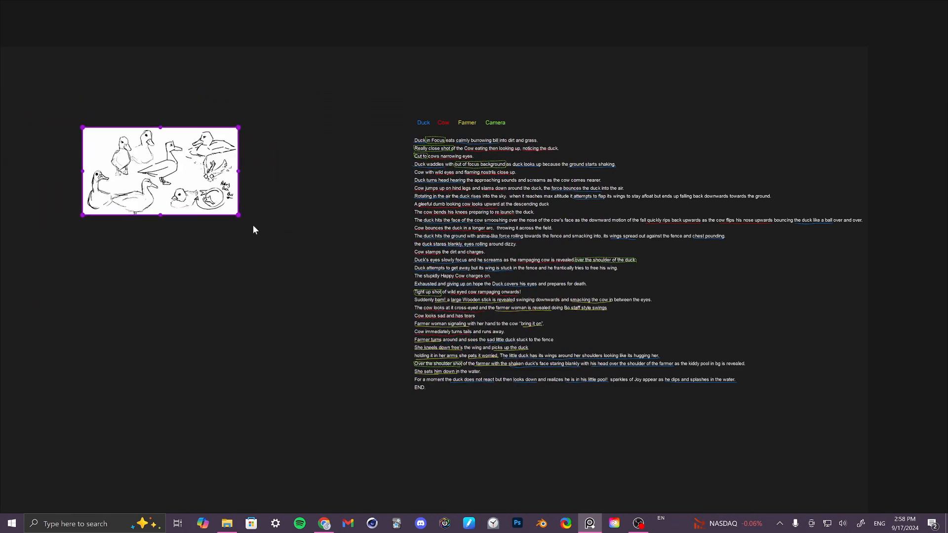
pyautogui.moveTo(238, 217); pyautogui.dragTo(191, 188)
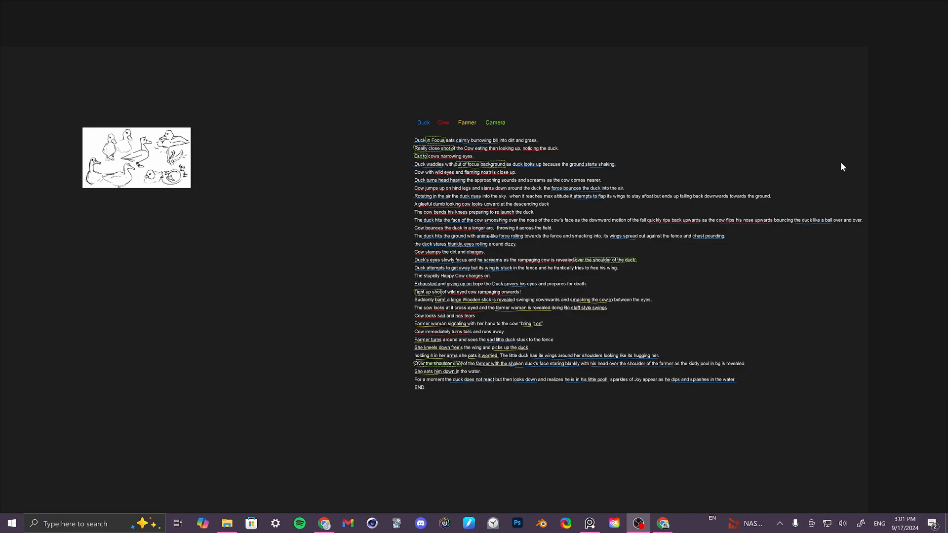
# Snip the iStock photo of three running cows from the browser's "cows running" image results and paste it onto the PureRef canvas
pyautogui.moveTo(947, 31); pyautogui.dragTo(685, 14)
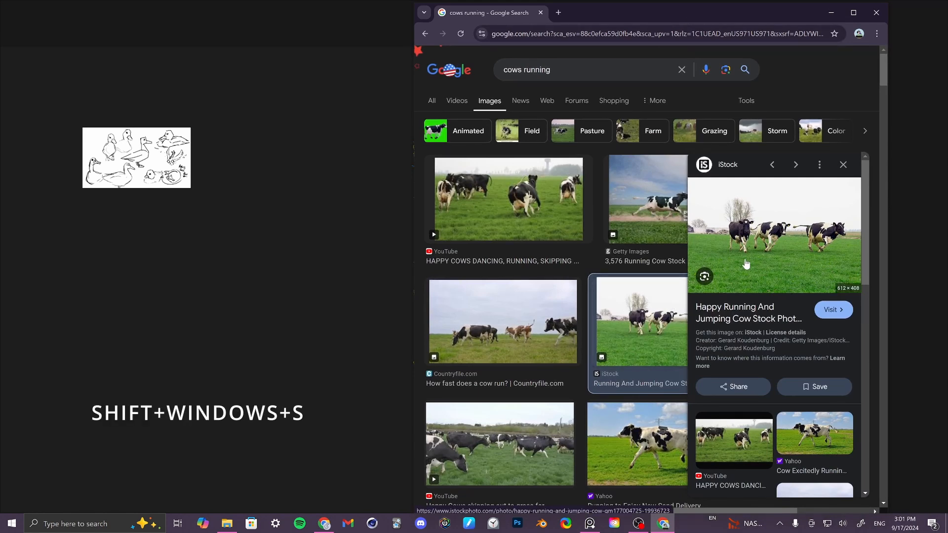
pyautogui.press('super+shift+s')
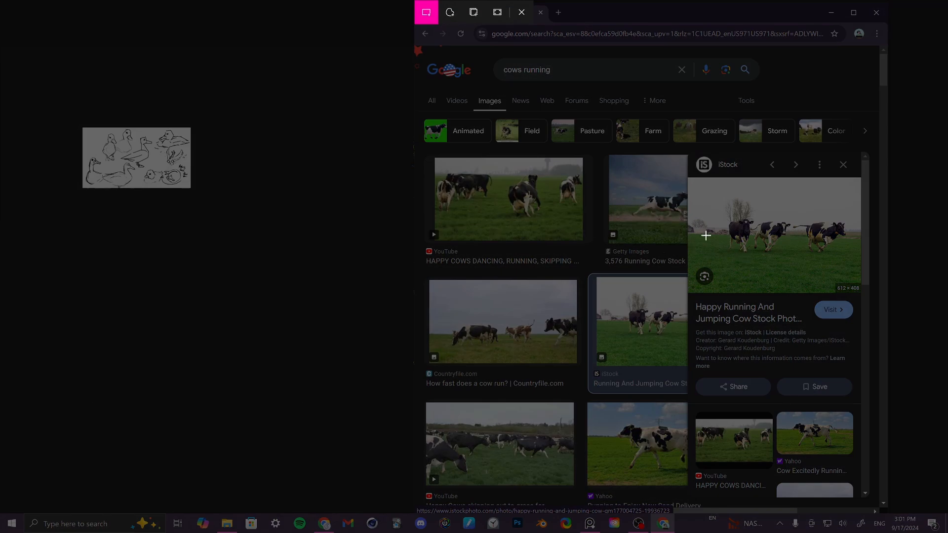
pyautogui.moveTo(684, 174); pyautogui.dragTo(864, 293)
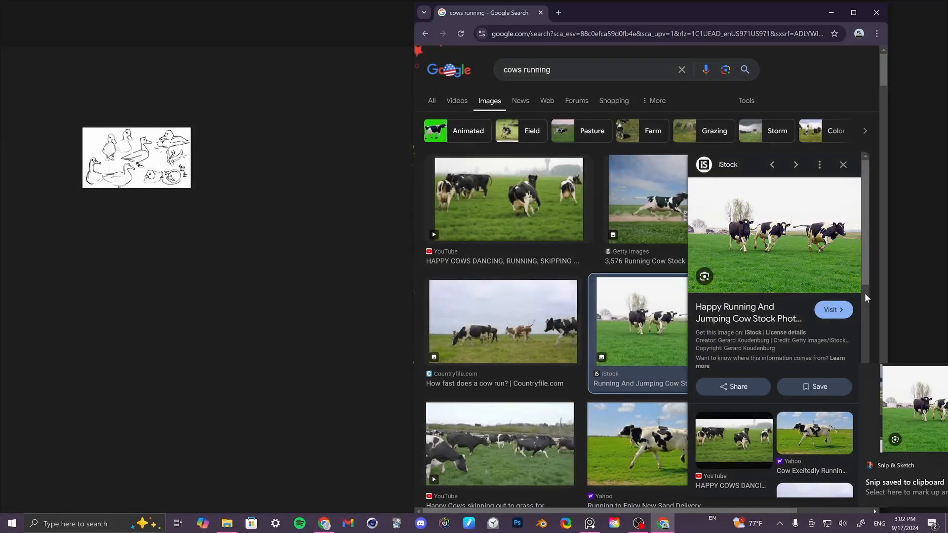
pyautogui.click(345, 24)
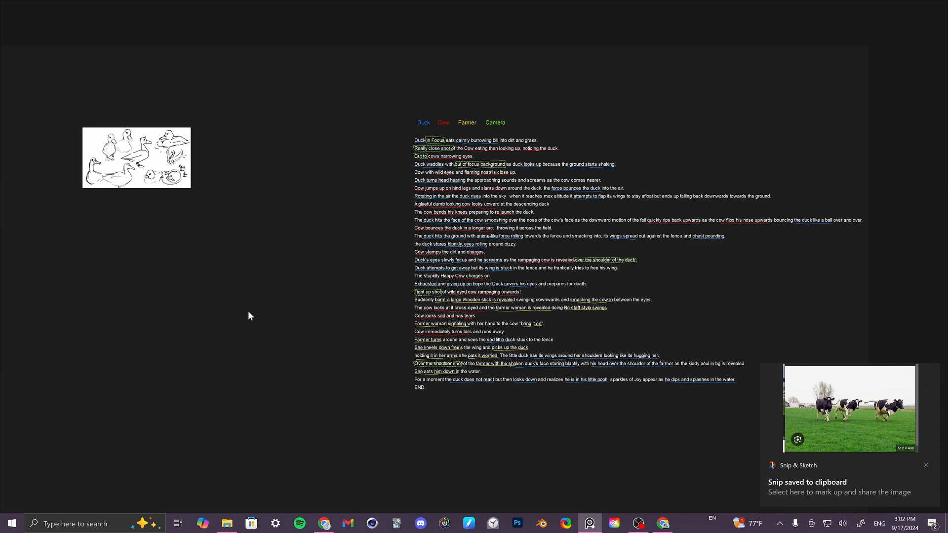
pyautogui.hotkey('ctrl', 'v')
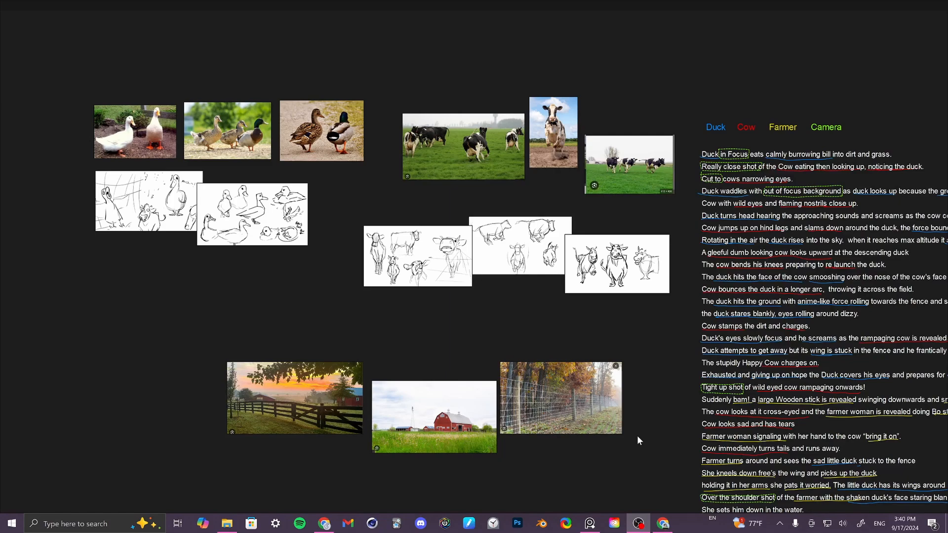
# Align the three farm images in an evenly spaced row with Distribute horizontal
pyautogui.moveTo(637, 436); pyautogui.dragTo(630, 416)
pyautogui.moveTo(160, 339); pyautogui.dragTo(629, 443)
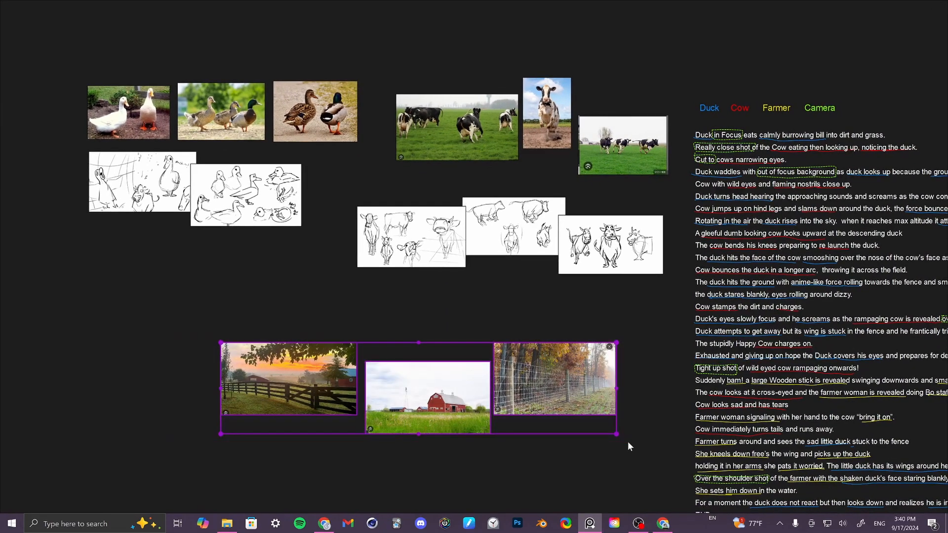
pyautogui.rightClick(513, 402)
pyautogui.moveTo(587, 321)
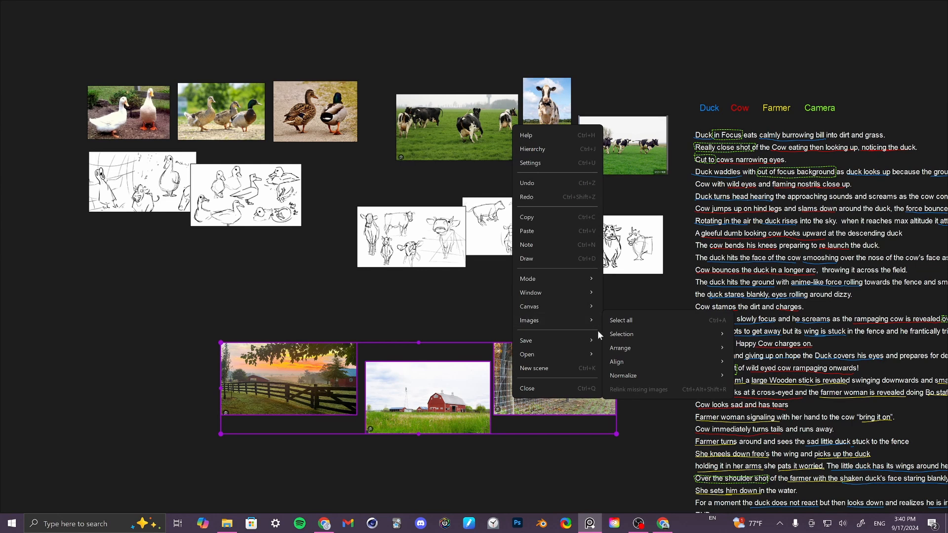
pyautogui.moveTo(658, 363)
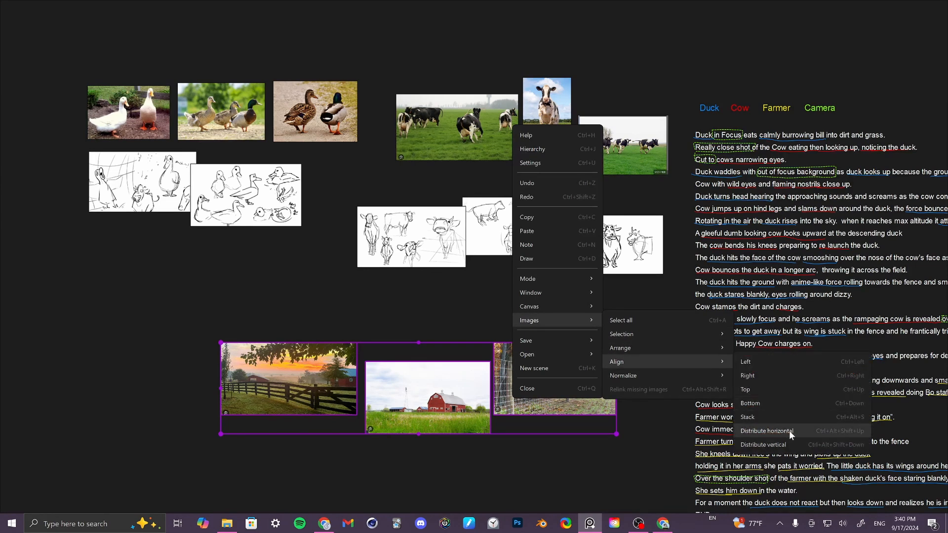
pyautogui.click(767, 431)
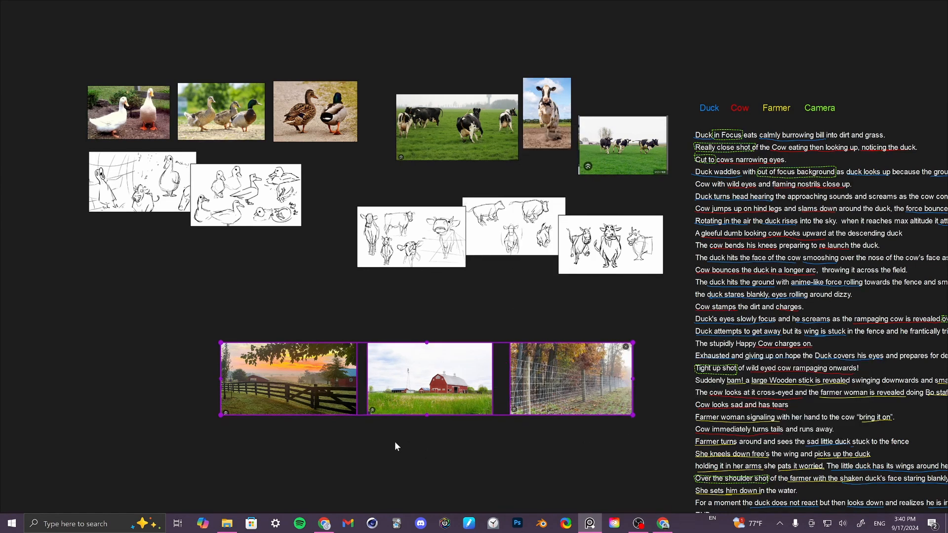
# Group the three farm images on a white group background
pyautogui.rightClick(418, 374)
pyautogui.moveTo(489, 293)
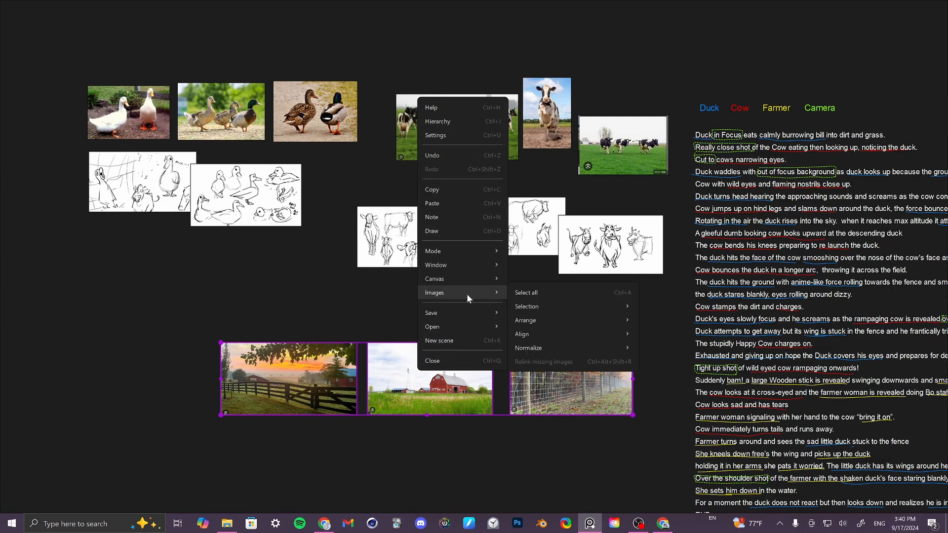
pyautogui.moveTo(595, 307)
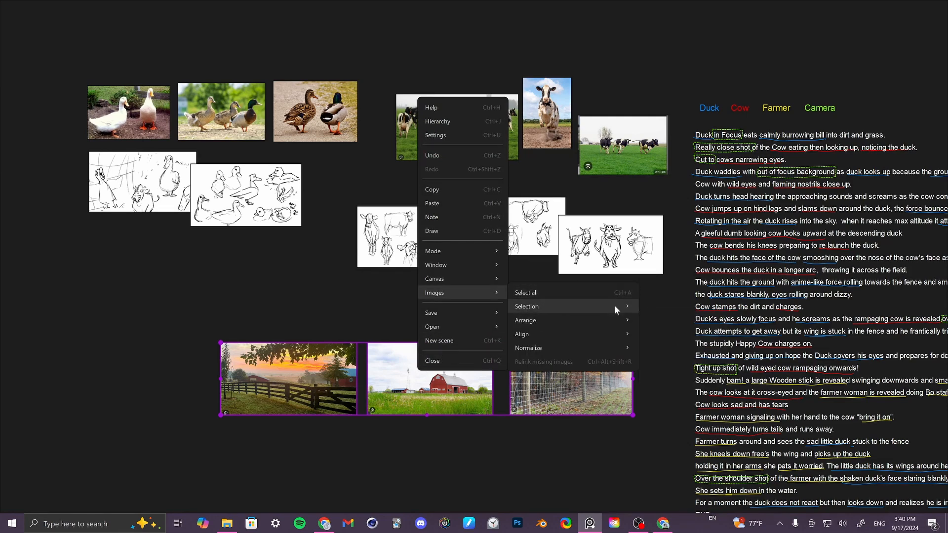
pyautogui.click(676, 389)
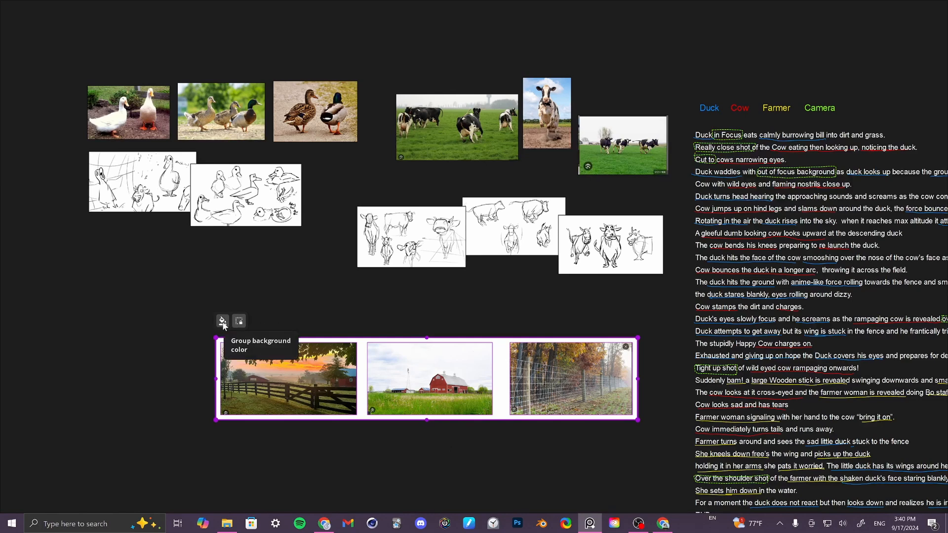
pyautogui.click(406, 459)
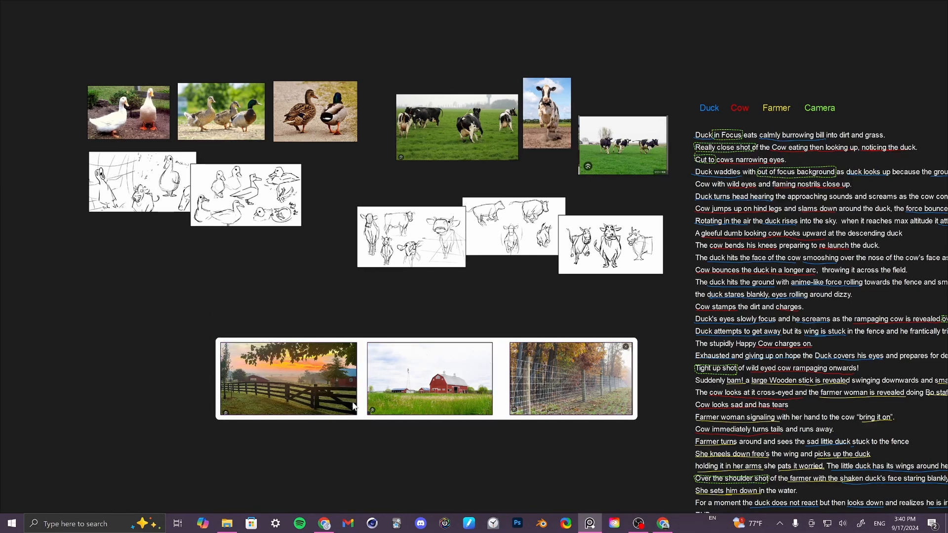
# Lock the farm image group so it moves as one, reposition it slightly and scale it up
pyautogui.moveTo(580, 384); pyautogui.dragTo(601, 383)
pyautogui.click(343, 458)
pyautogui.moveTo(278, 367); pyautogui.dragTo(261, 360)
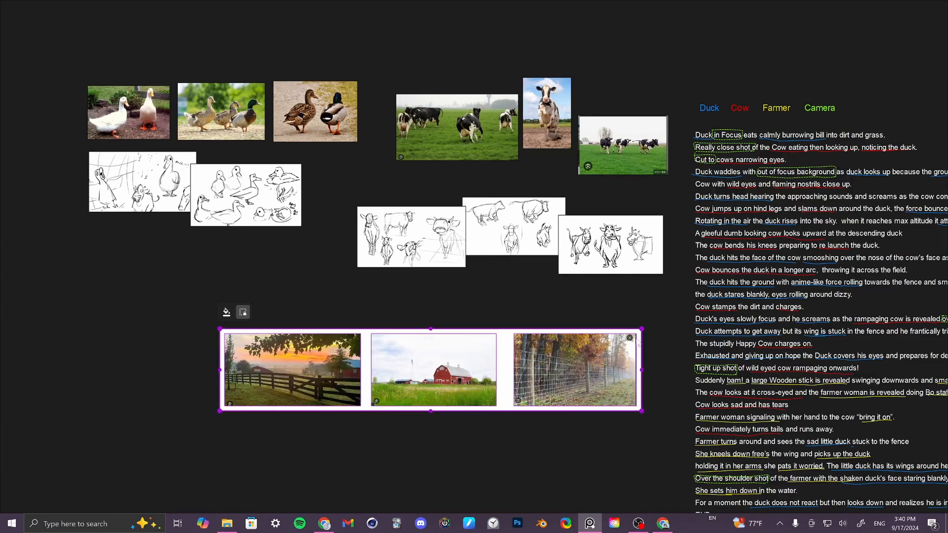
pyautogui.moveTo(641, 328); pyautogui.dragTo(679, 317)
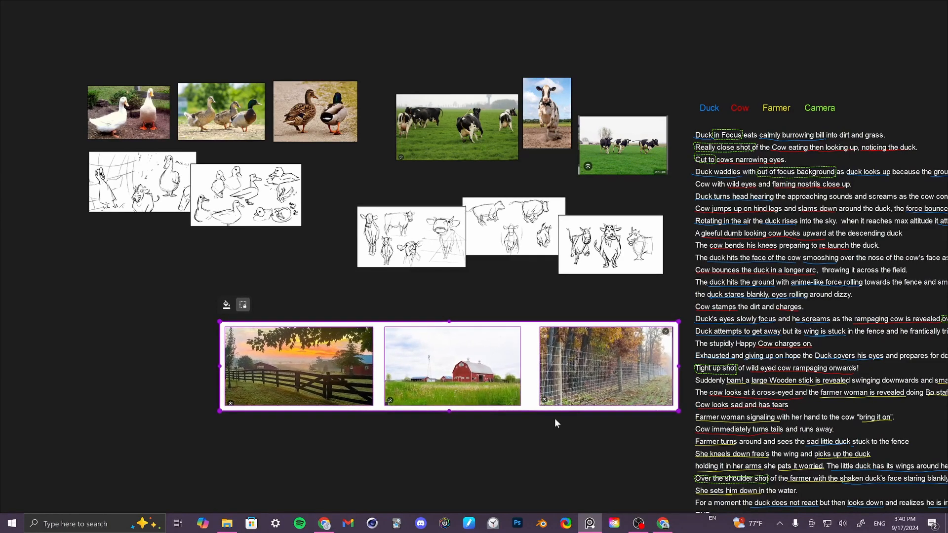
# Shrink the red barn image slightly inside the farm group and move it above the row of its two neighbors
pyautogui.scroll(3, 477, 378)
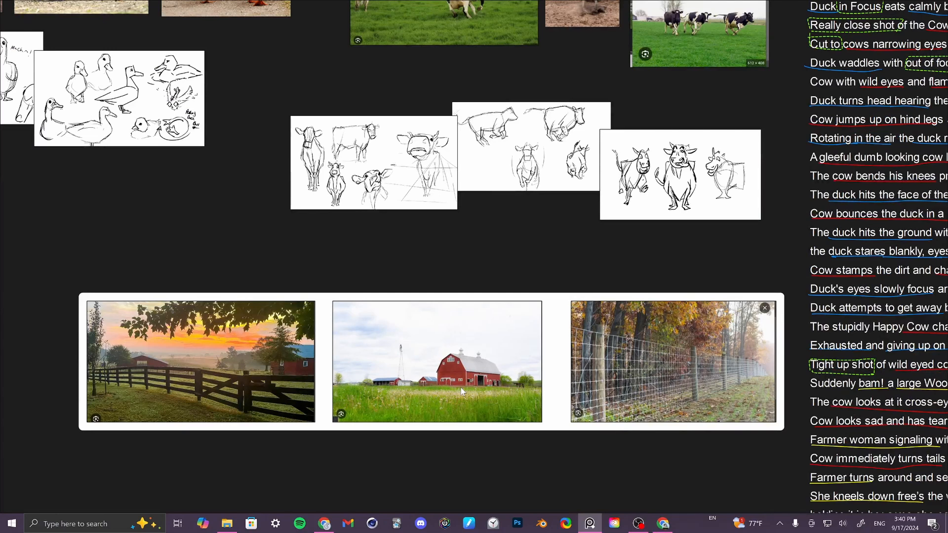
pyautogui.click(454, 359)
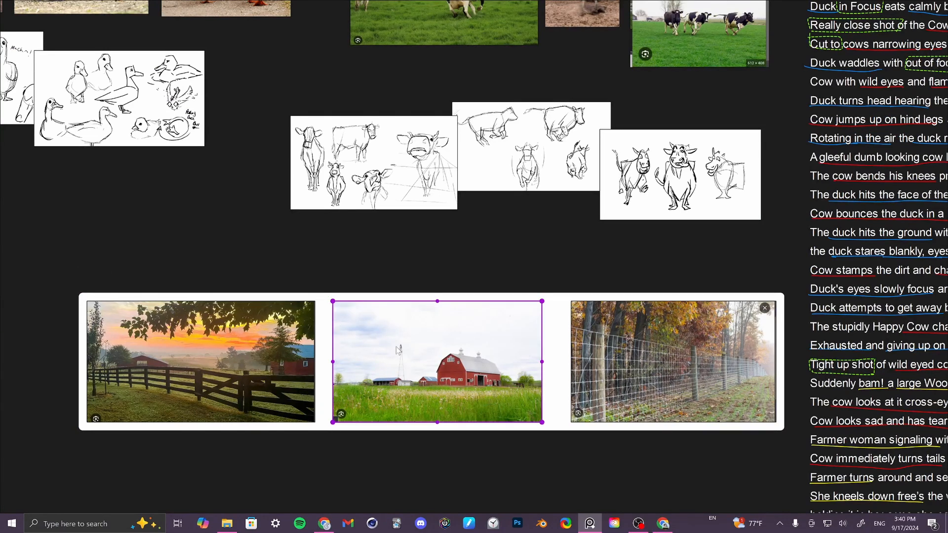
pyautogui.moveTo(542, 422)
pyautogui.mouseDown()
pyautogui.moveTo(439, 368)
pyautogui.moveTo(550, 418)
pyautogui.moveTo(542, 416)
pyautogui.mouseUp()
pyautogui.moveTo(463, 385); pyautogui.dragTo(469, 316)
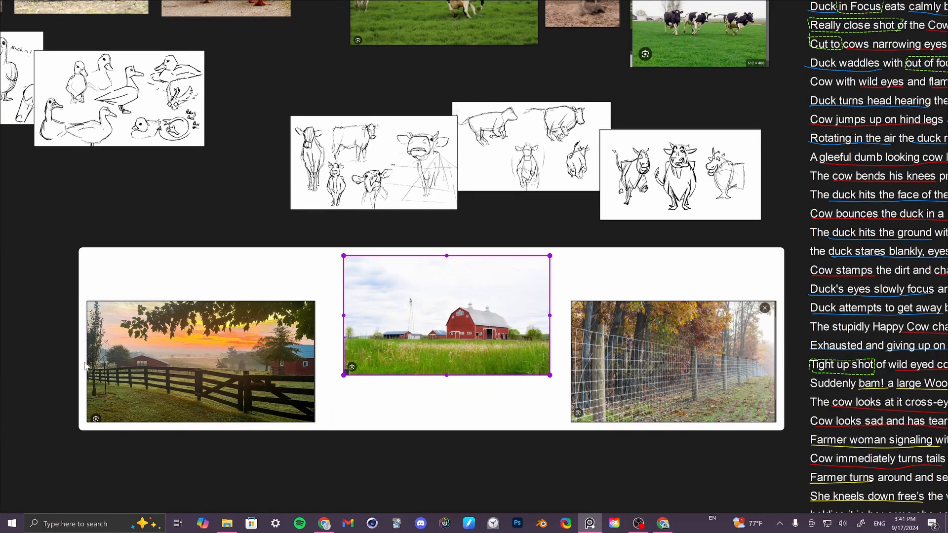
pyautogui.click(49, 389)
# Stack the cow, duck and farm images in red, blue and white groups beside the script, with two storyboard rows below
pyautogui.scroll(-4, 48, 389)
pyautogui.moveTo(262, 399); pyautogui.dragTo(268, 394)
pyautogui.moveTo(337, 398); pyautogui.dragTo(285, 418)
pyautogui.moveTo(324, 459); pyautogui.dragTo(498, 441)
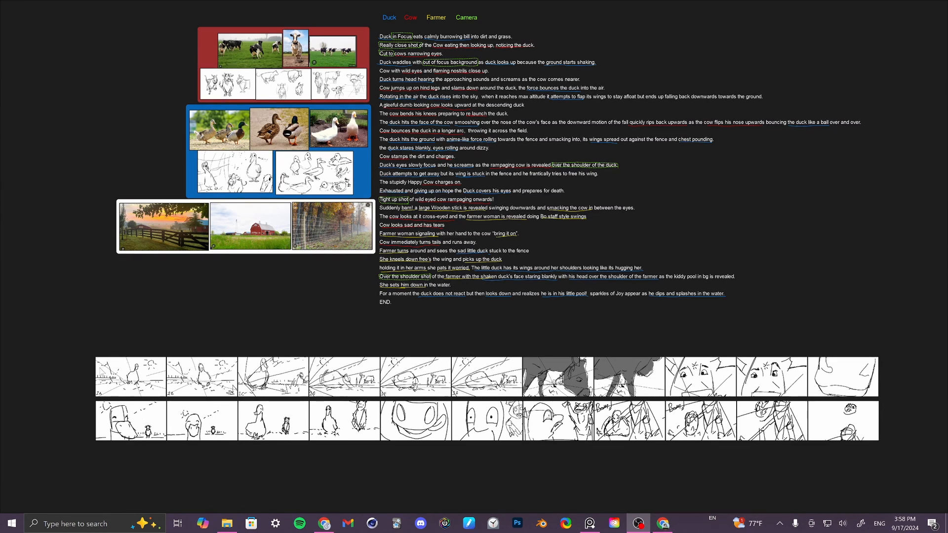
# Reorder the first storyboard row so the two gray cow panels come first, followed by the six duck panels
pyautogui.moveTo(77, 353); pyautogui.dragTo(520, 384)
pyautogui.moveTo(479, 379); pyautogui.dragTo(618, 374)
pyautogui.moveTo(573, 368); pyautogui.dragTo(147, 367)
pyautogui.moveTo(140, 461); pyautogui.dragTo(538, 474)
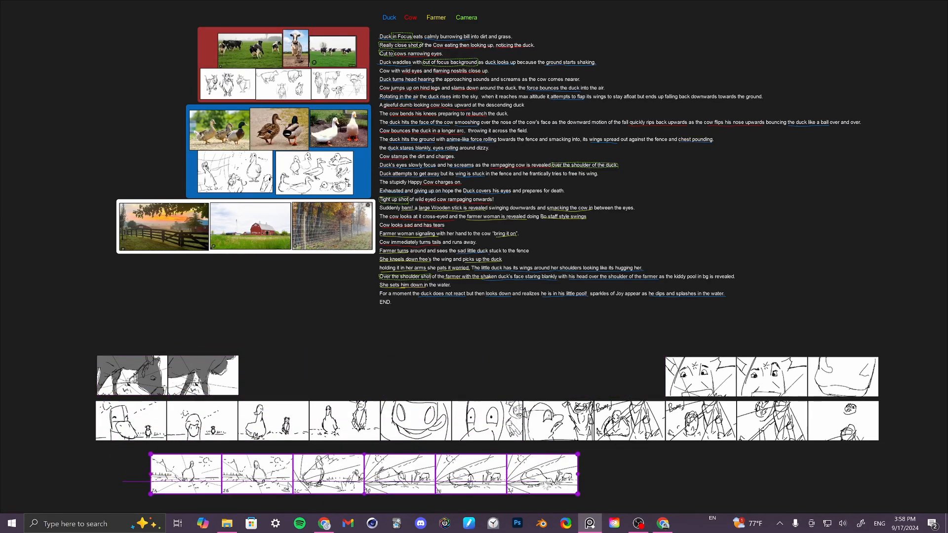
pyautogui.moveTo(479, 479); pyautogui.dragTo(567, 376)
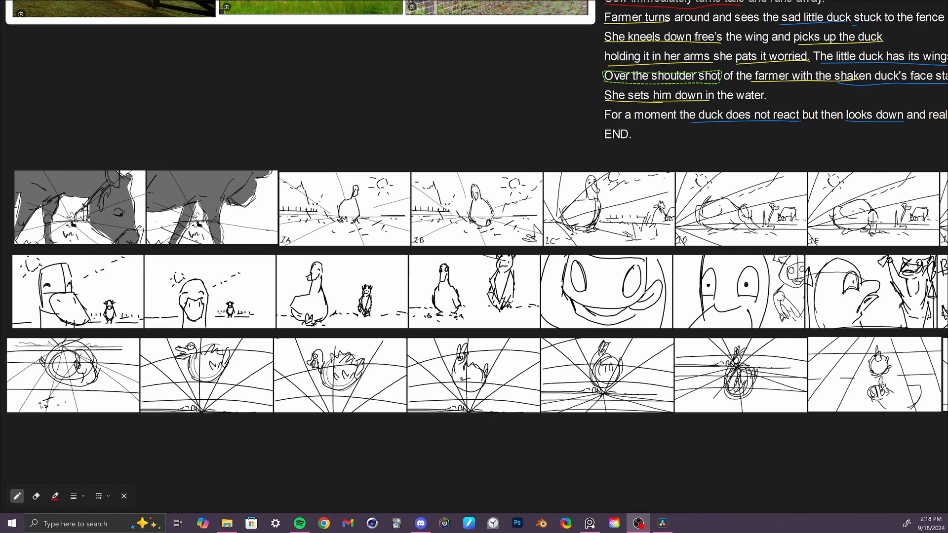
# Write red pen notes over the storyboard: "Zoom out", "frantic flapping" and "follow duck up and down as it is bounced"
pyautogui.moveTo(241, 252)
pyautogui.mouseDown()
pyautogui.moveTo(362, 262)
pyautogui.moveTo(381, 253)
pyautogui.mouseUp()
pyautogui.moveTo(374, 360)
pyautogui.mouseDown()
pyautogui.moveTo(447, 345)
pyautogui.moveTo(390, 379)
pyautogui.moveTo(424, 383)
pyautogui.moveTo(399, 378)
pyautogui.mouseUp()
pyautogui.moveTo(357, 302)
pyautogui.mouseDown()
pyautogui.moveTo(346, 319)
pyautogui.moveTo(371, 314)
pyautogui.moveTo(378, 327)
pyautogui.moveTo(479, 309)
pyautogui.moveTo(532, 319)
pyautogui.moveTo(562, 308)
pyautogui.moveTo(678, 315)
pyautogui.mouseUp()
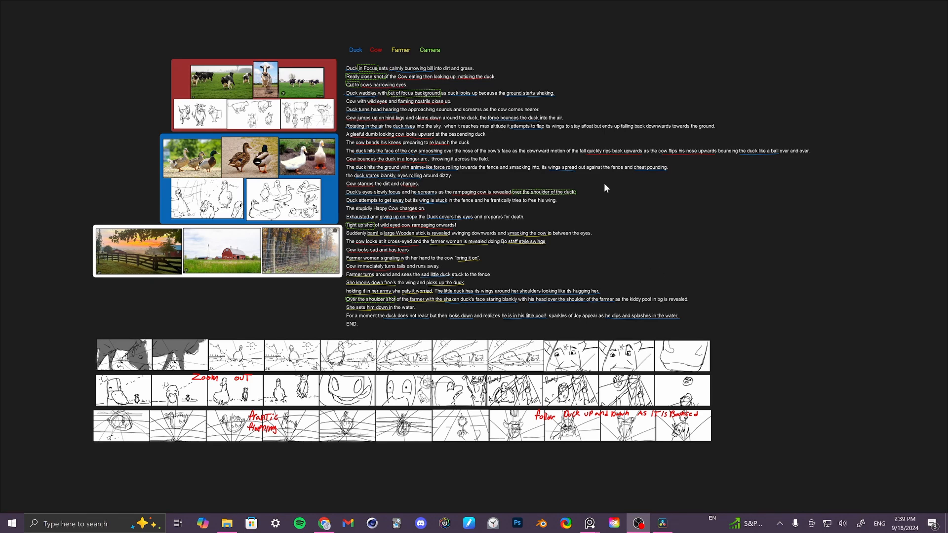
# Review the list of keyboard shortcuts in the settings and the available window mode options
pyautogui.rightClick(606, 188)
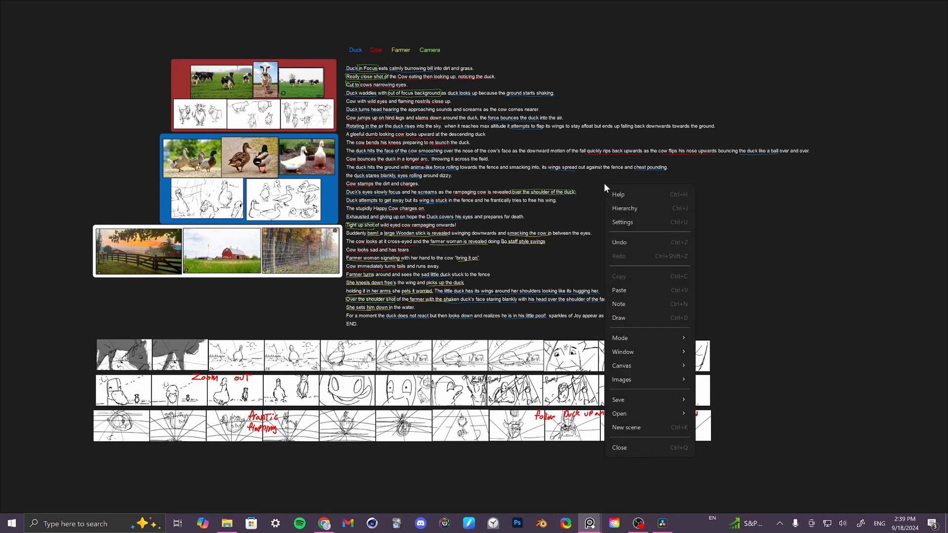
pyautogui.click(633, 223)
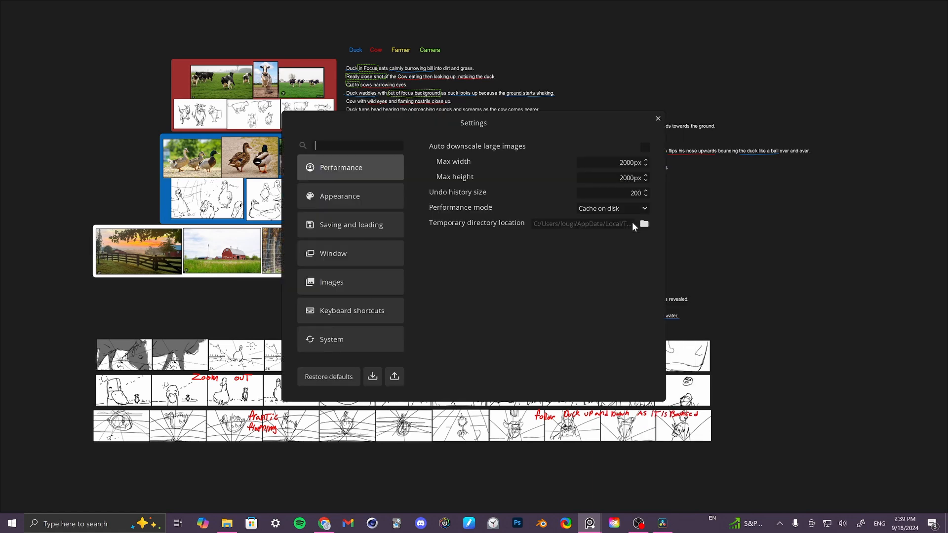
pyautogui.click(358, 312)
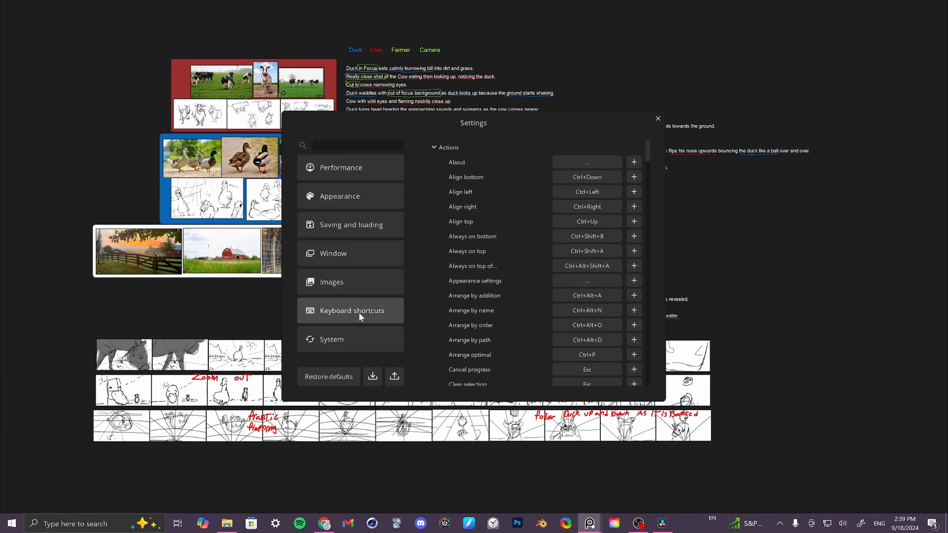
pyautogui.click(657, 119)
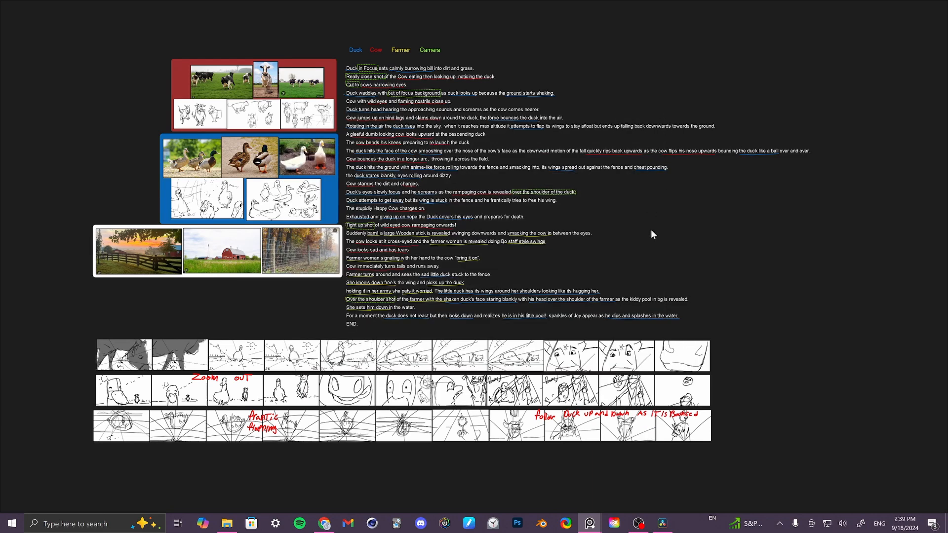
pyautogui.rightClick(674, 178)
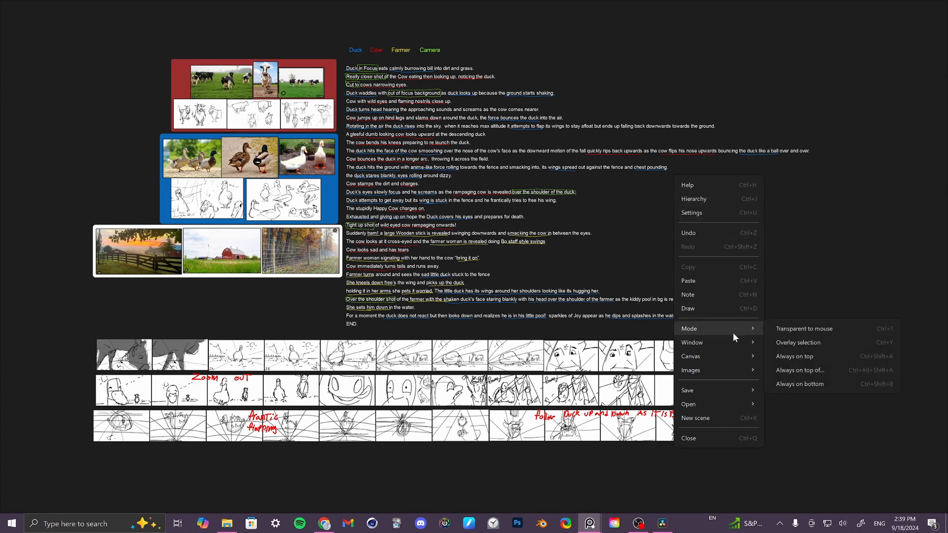
pyautogui.moveTo(734, 357)
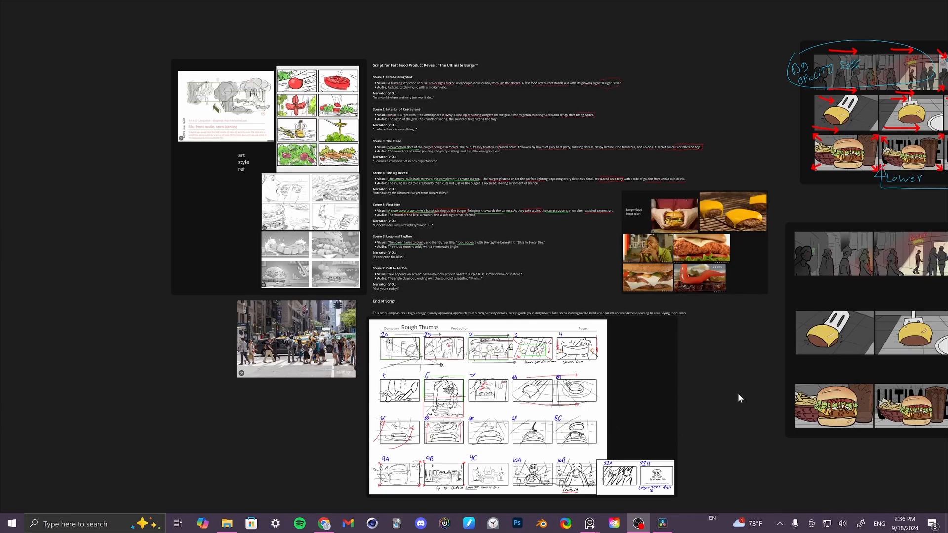
# Examine the Ultimate Burger board, from its script and rough thumbs to the annotated and revised storyboard rows
pyautogui.moveTo(678, 400); pyautogui.dragTo(539, 316)
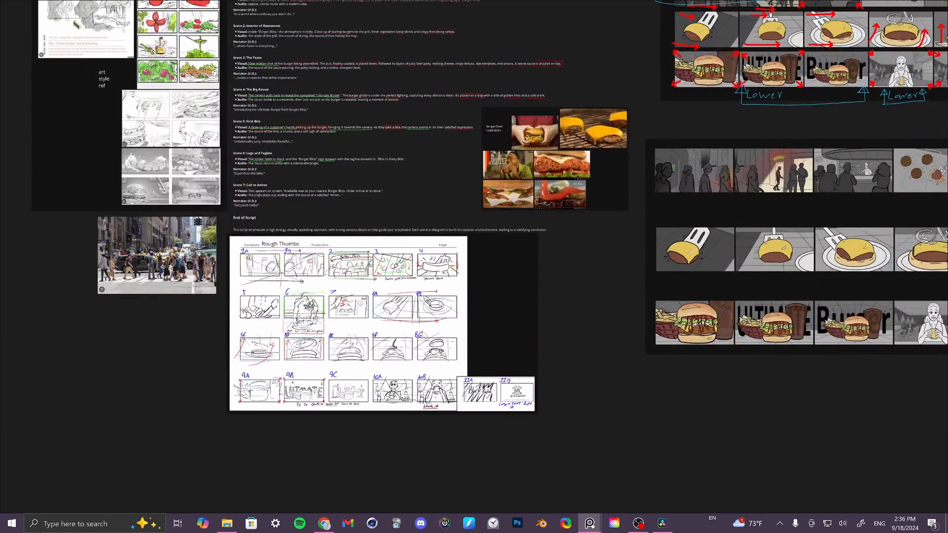
pyautogui.moveTo(519, 277); pyautogui.dragTo(358, 343)
pyautogui.moveTo(210, 381); pyautogui.dragTo(158, 402)
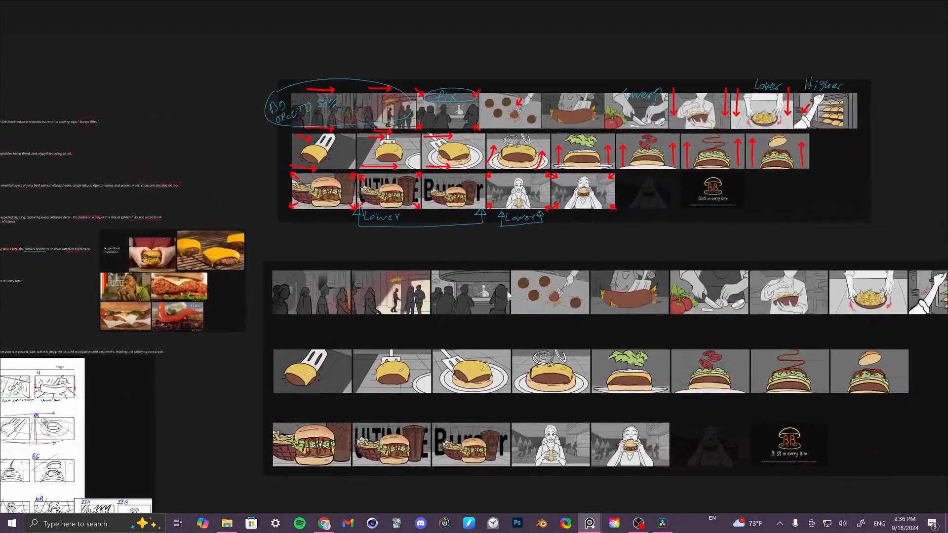
pyautogui.moveTo(606, 239); pyautogui.dragTo(532, 274)
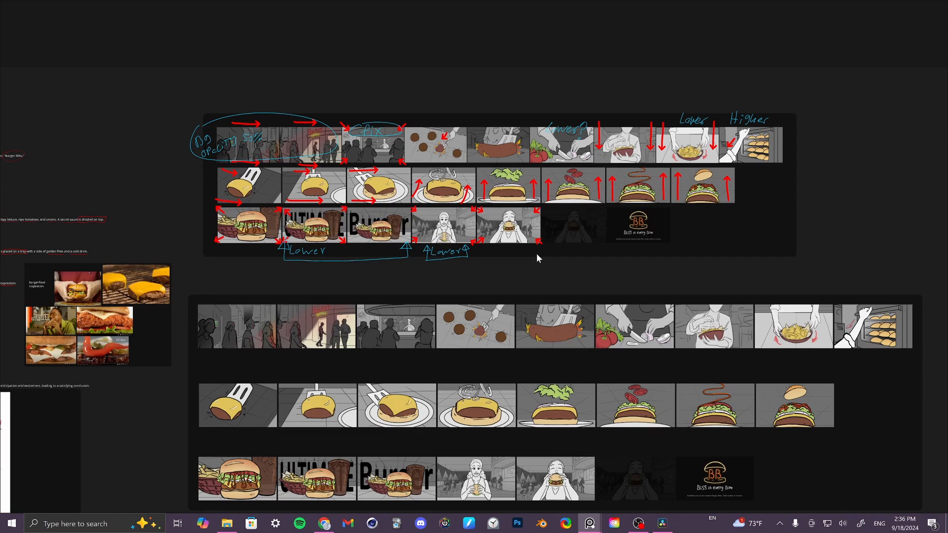
pyautogui.moveTo(523, 260); pyautogui.dragTo(484, 126)
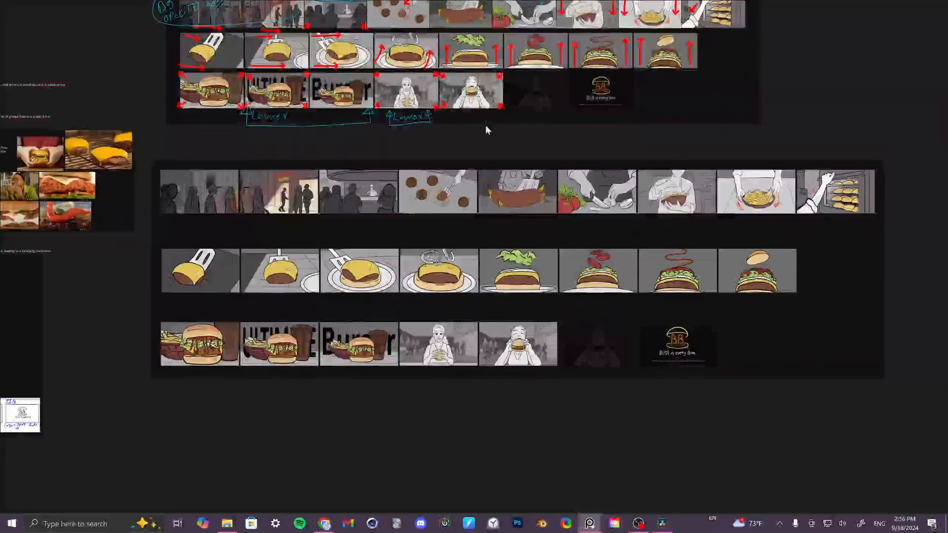